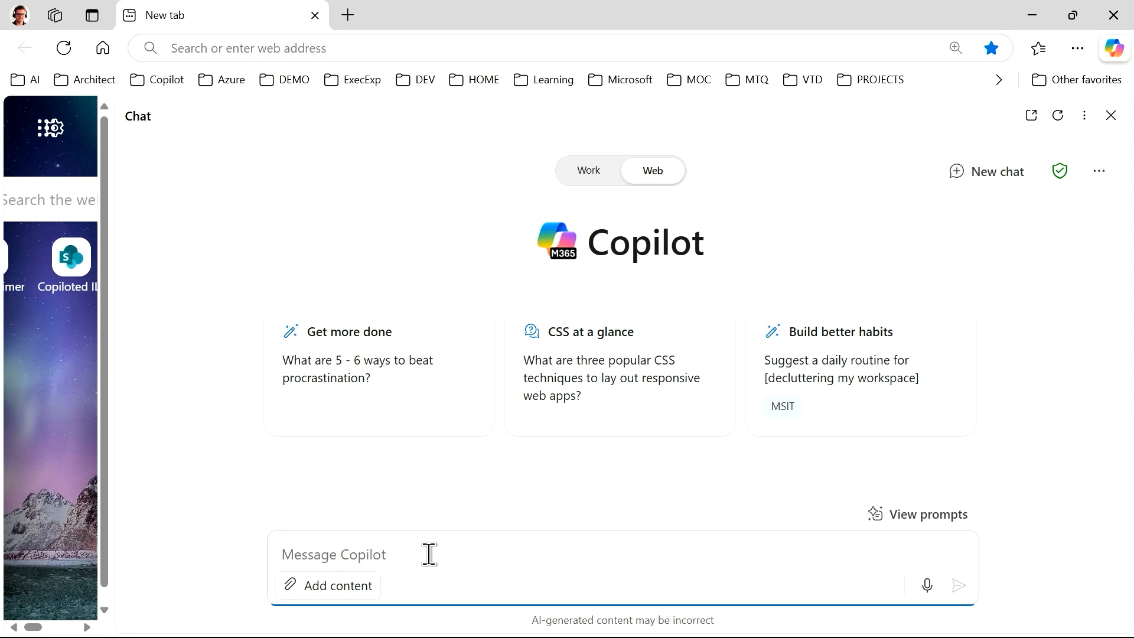
- Ask Copilot to "create a proposal for a new project for a solar powered baby stroller" and review the generated outline
type("cre")
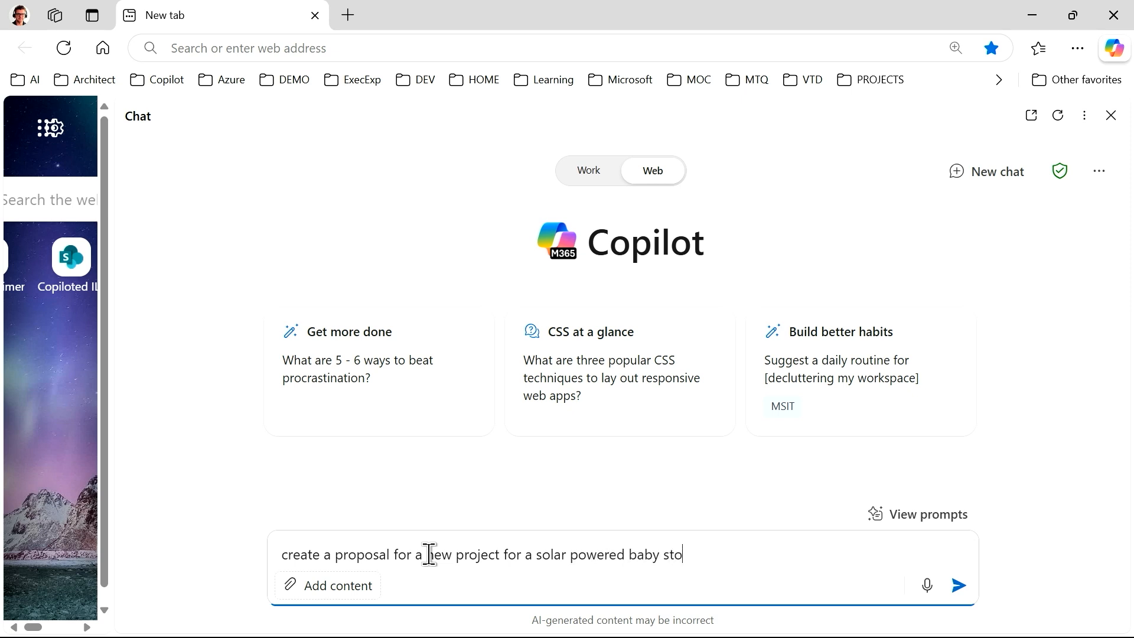
key("Return")
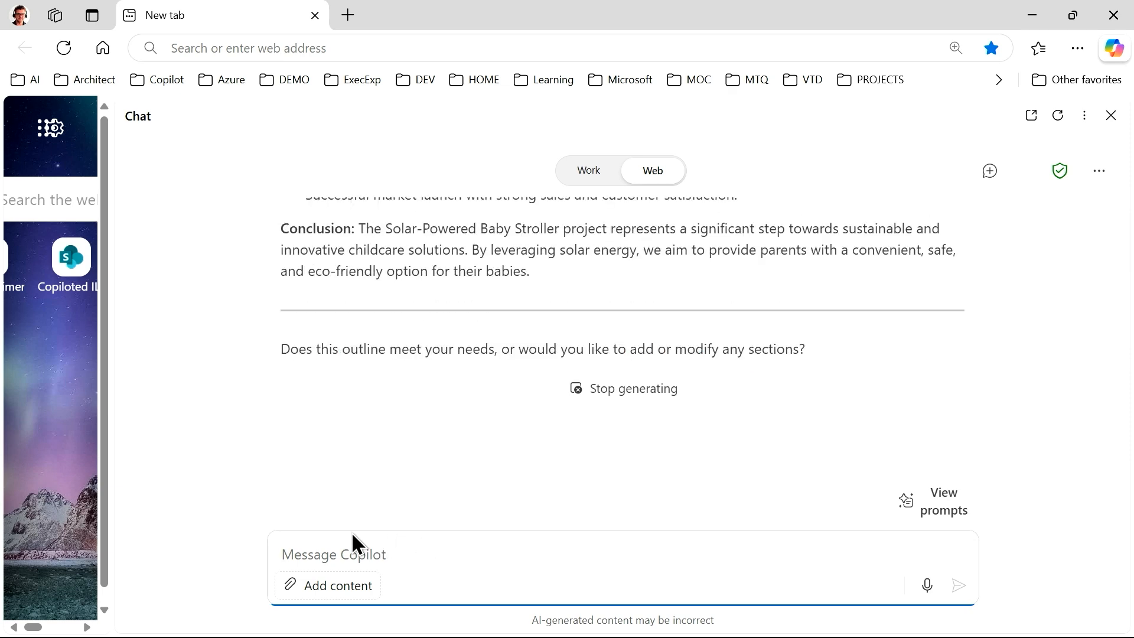
scroll(482, 359, "up", 5)
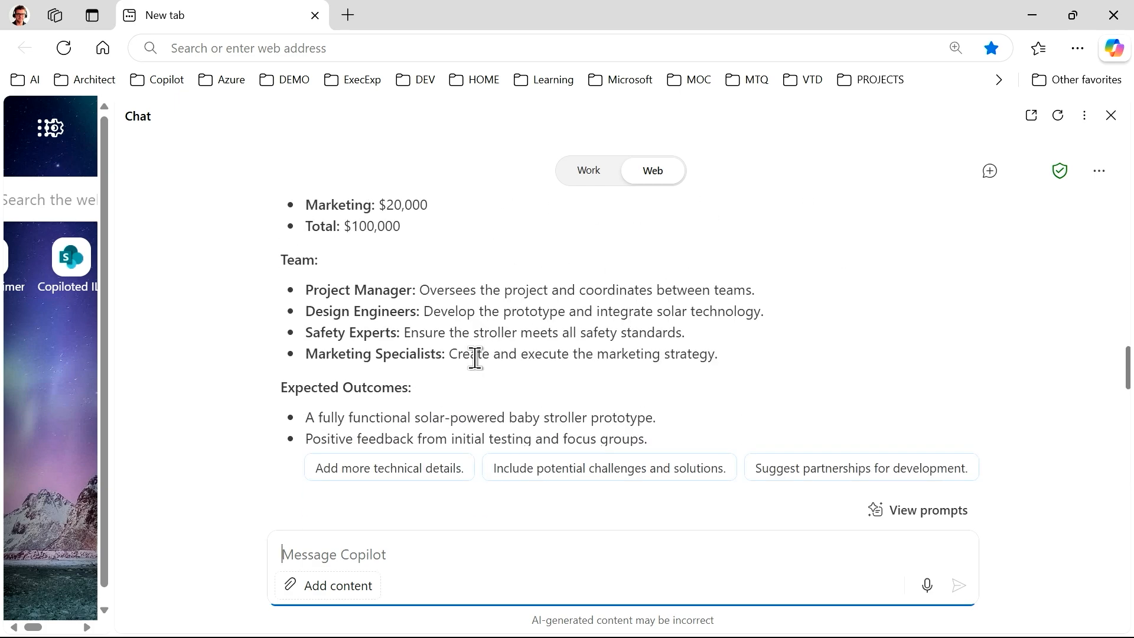
scroll(475, 358, "down", 2)
scroll(475, 359, "up", 7)
scroll(475, 358, "up", 10)
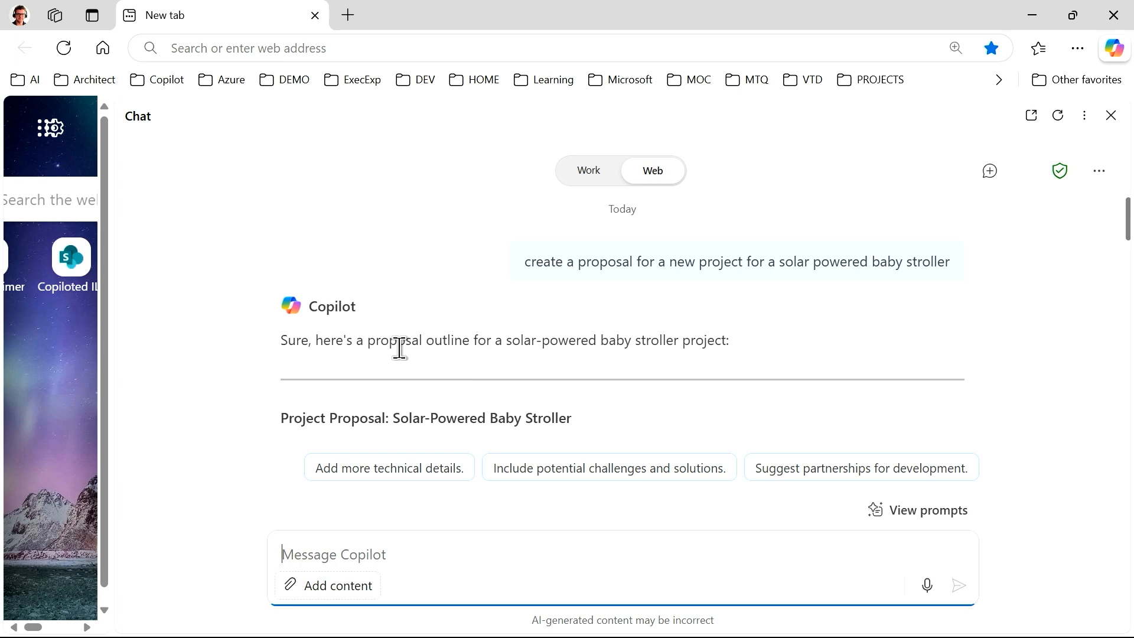
scroll(402, 349, "down", 2)
scroll(550, 352, "down", 2)
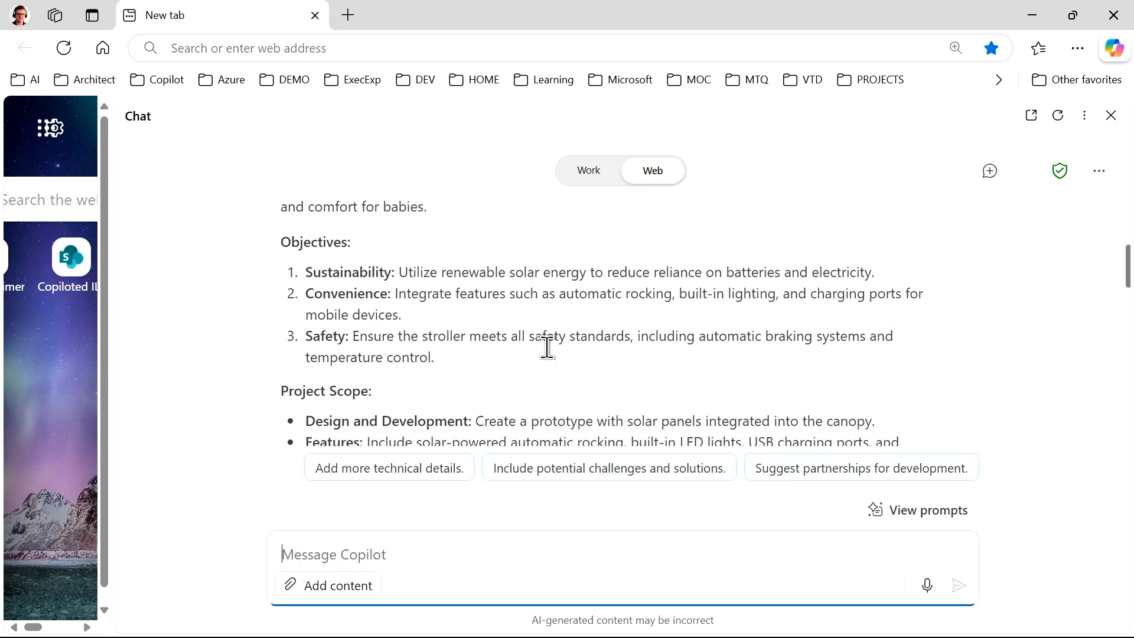
scroll(408, 325, "down", 2)
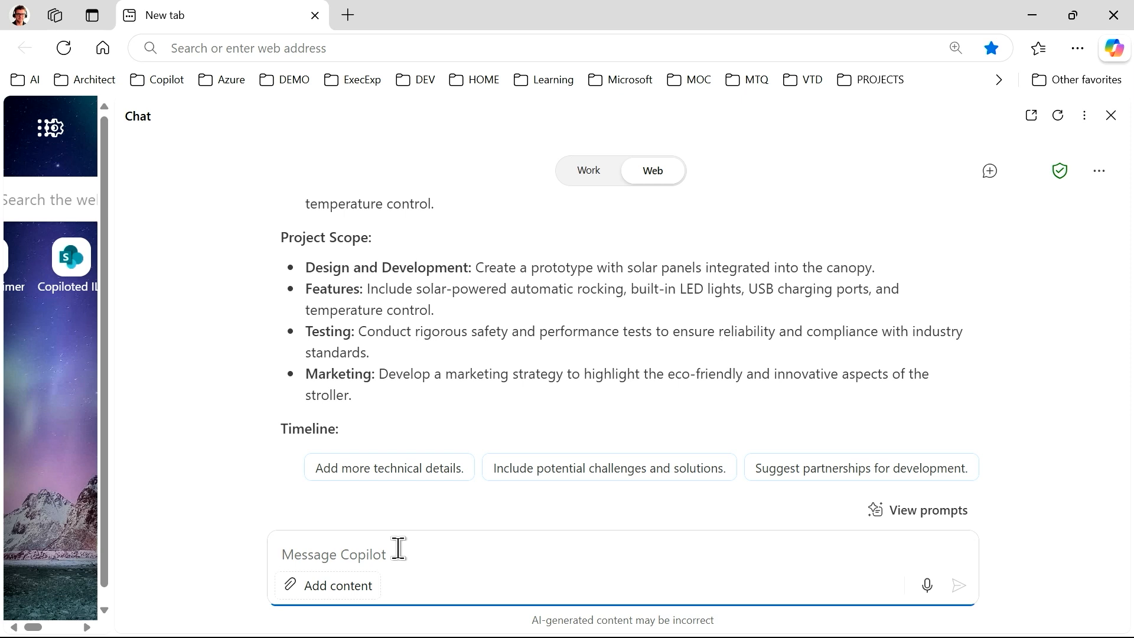
- Ask Copilot to create a Word document (.docx) of this proposal and open the generated file in Word
type("cr")
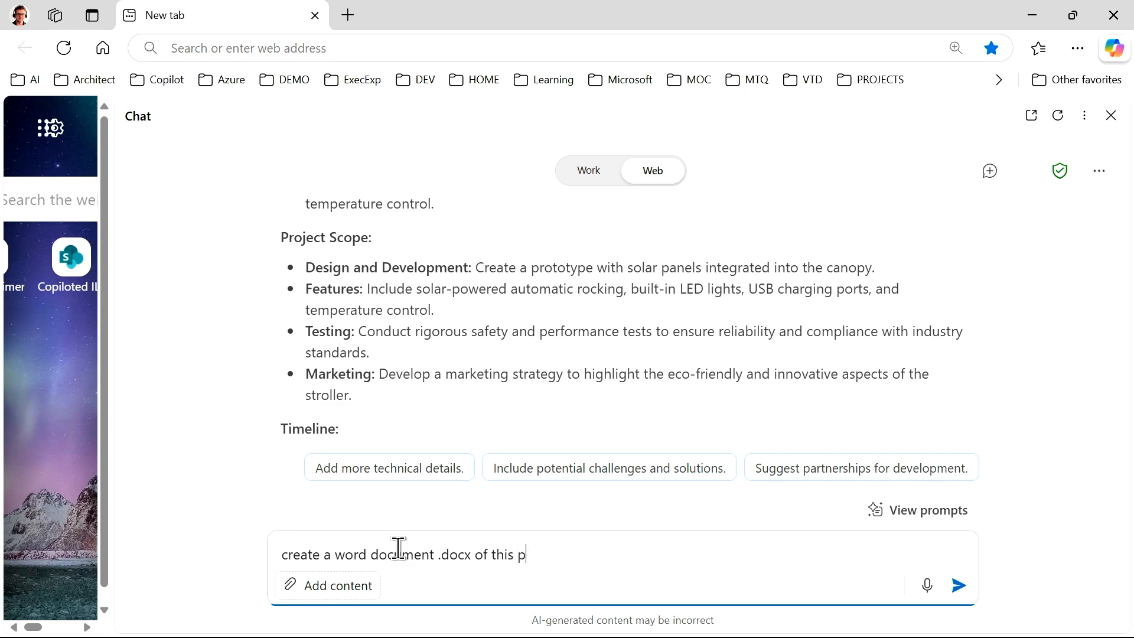
key("Return")
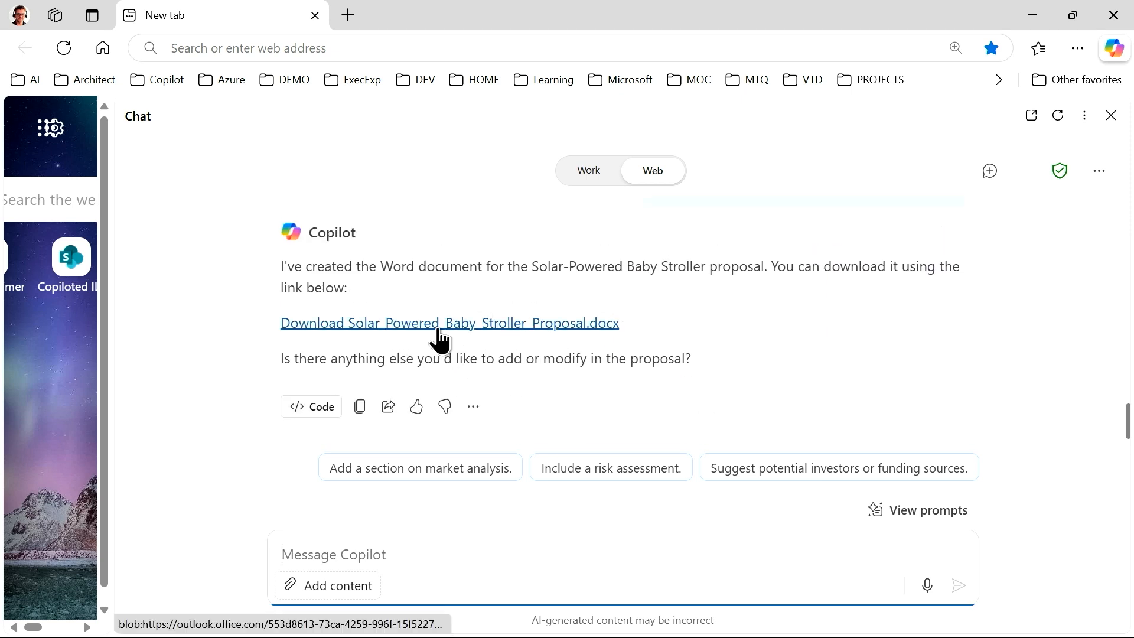
left_click(429, 331)
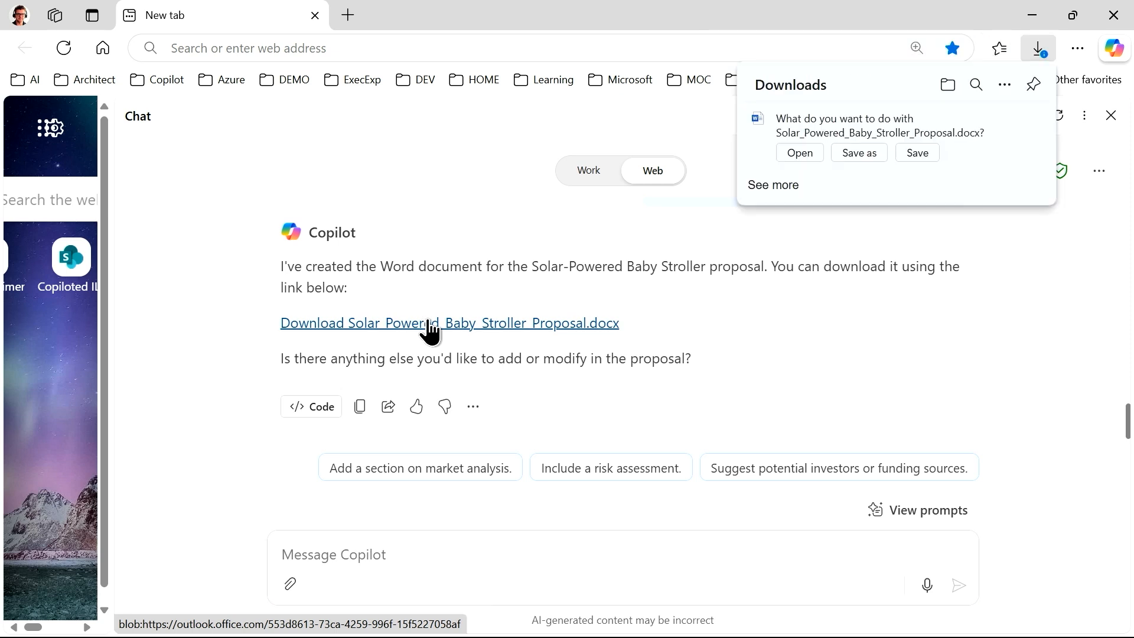
left_click(801, 154)
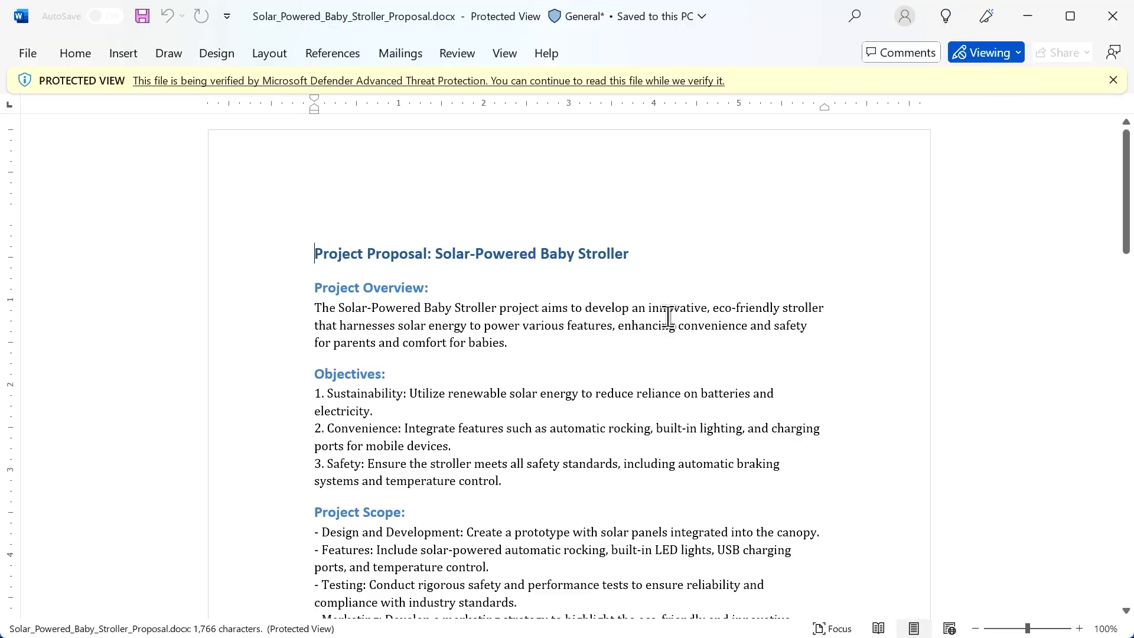
- Read through the proposal document in Protected View and enable editing
scroll(664, 302, "down", 2)
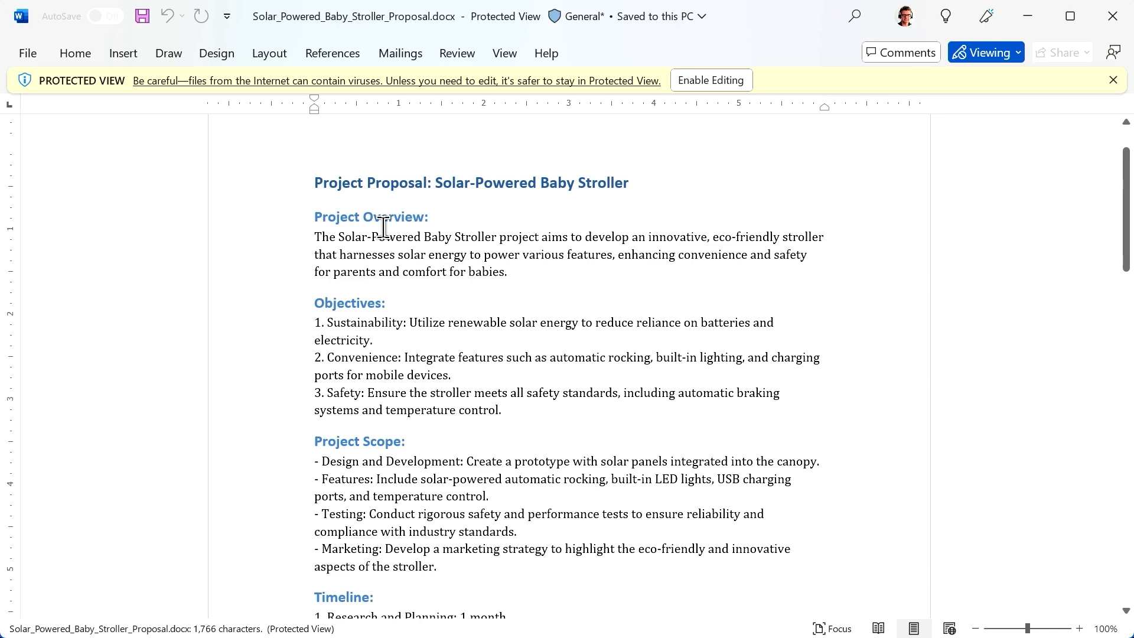
scroll(383, 227, "down", 3)
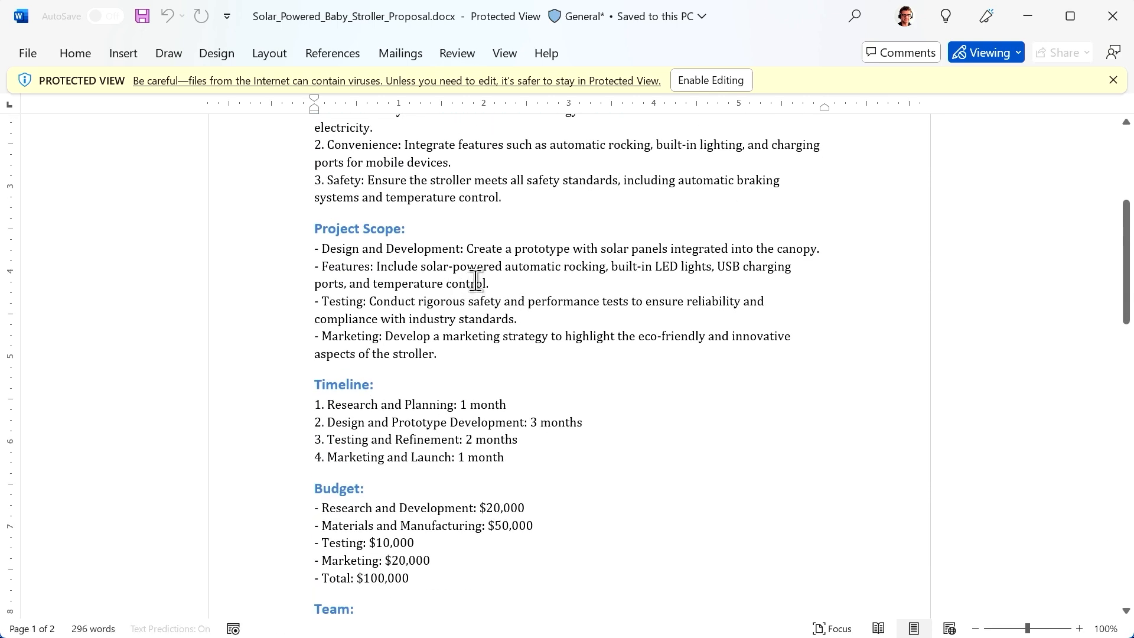
scroll(476, 280, "down", 6)
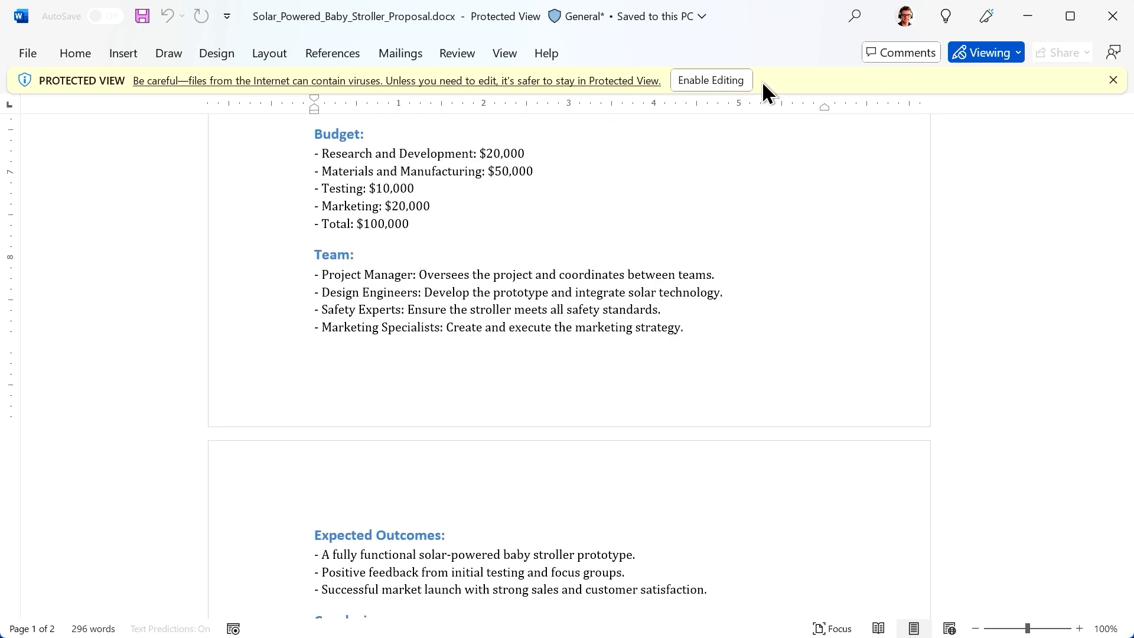
left_click(712, 80)
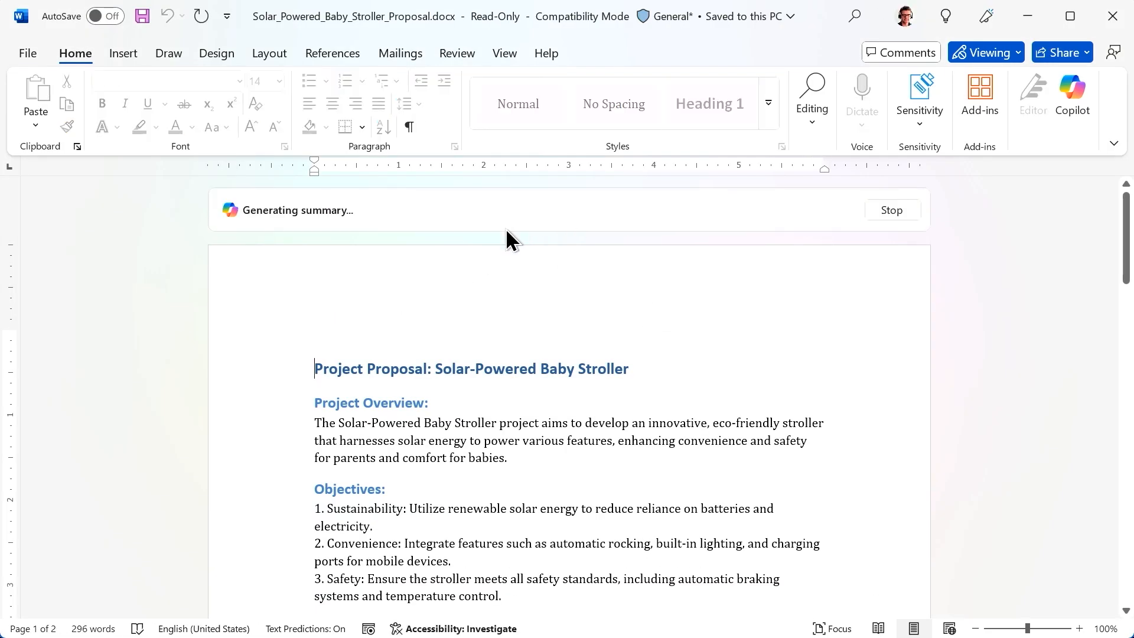
- Save the document as Solar_Powered_Baby_Stroller_Proposal.docx in the MS-4018 > doc folder, accepting the upgrade to the newest file format
left_click(26, 52)
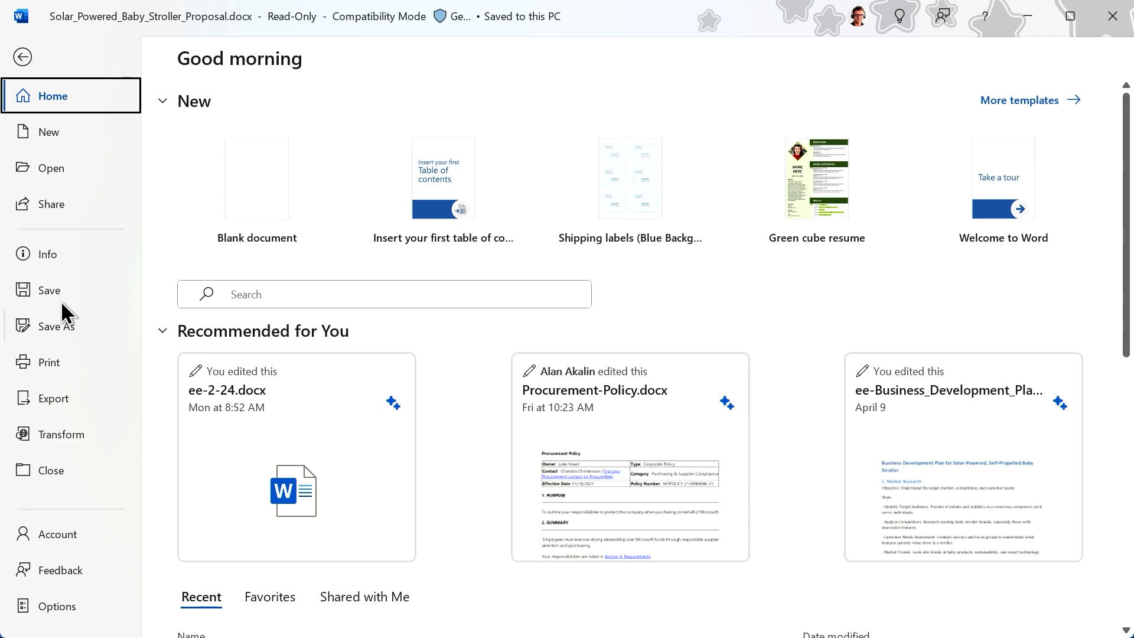
left_click(66, 330)
scroll(295, 355, "down", 3)
scroll(305, 375, "down", 5)
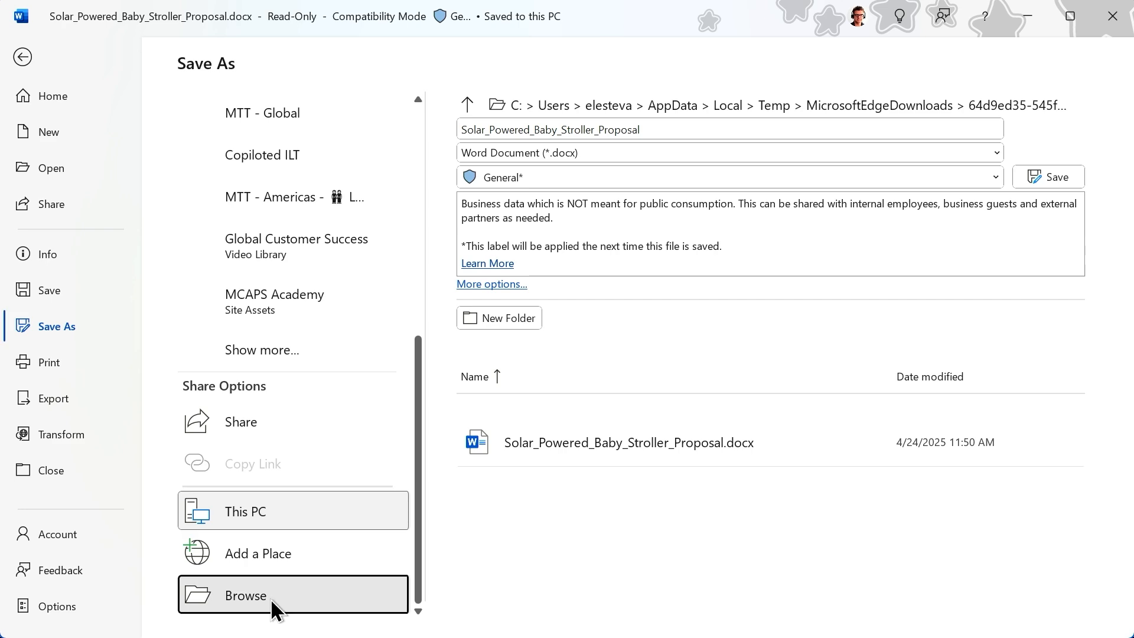
left_click(272, 603)
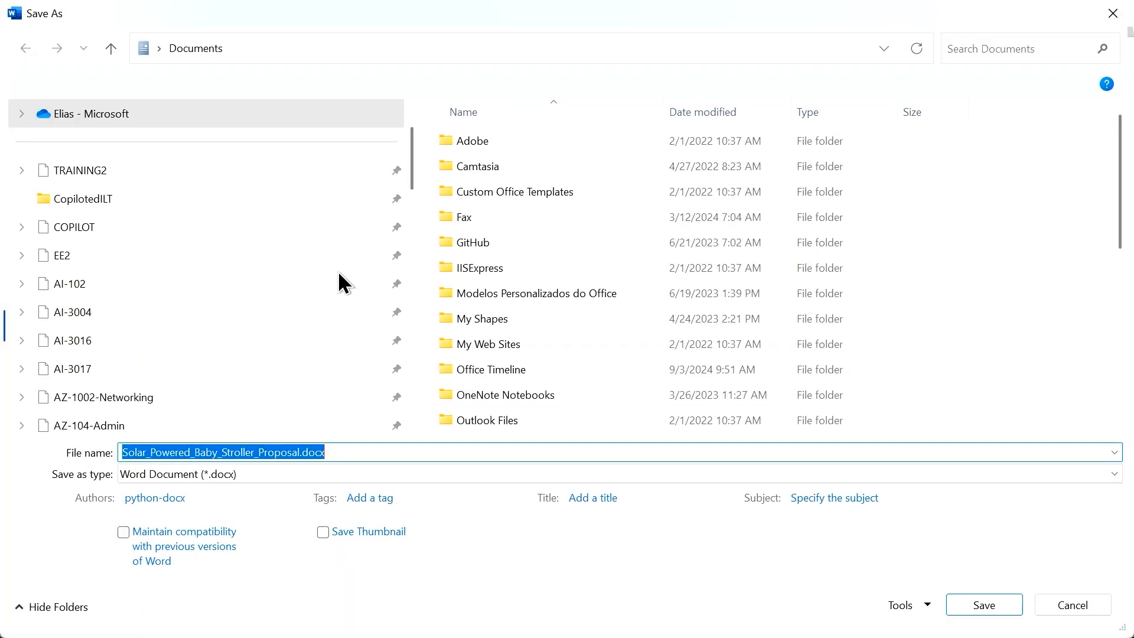
scroll(162, 267, "down", 10)
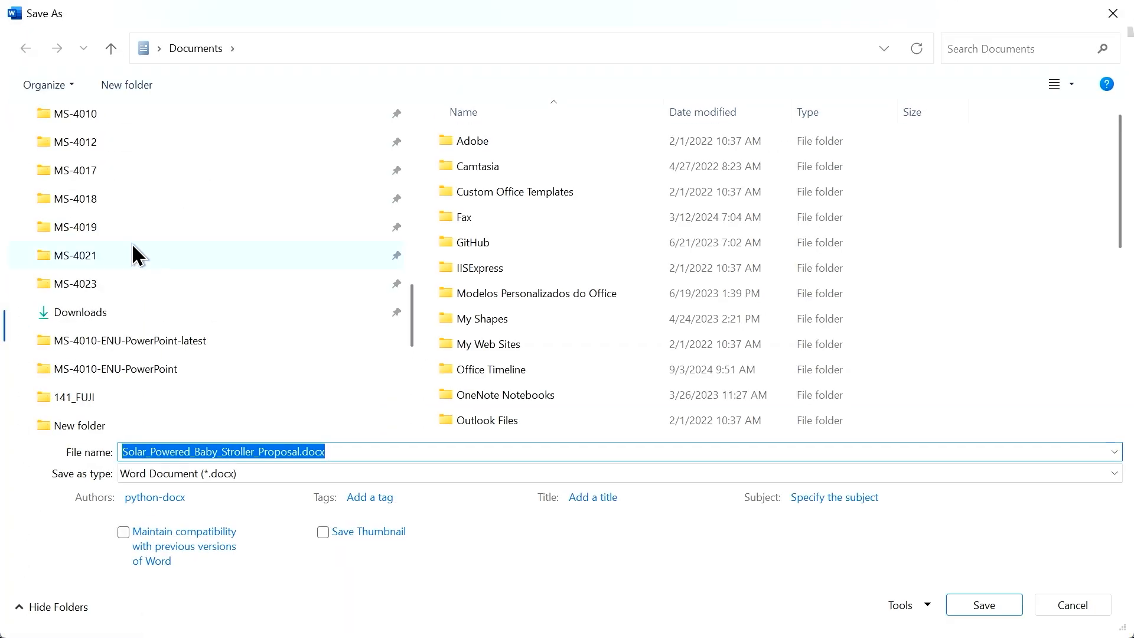
left_click(92, 200)
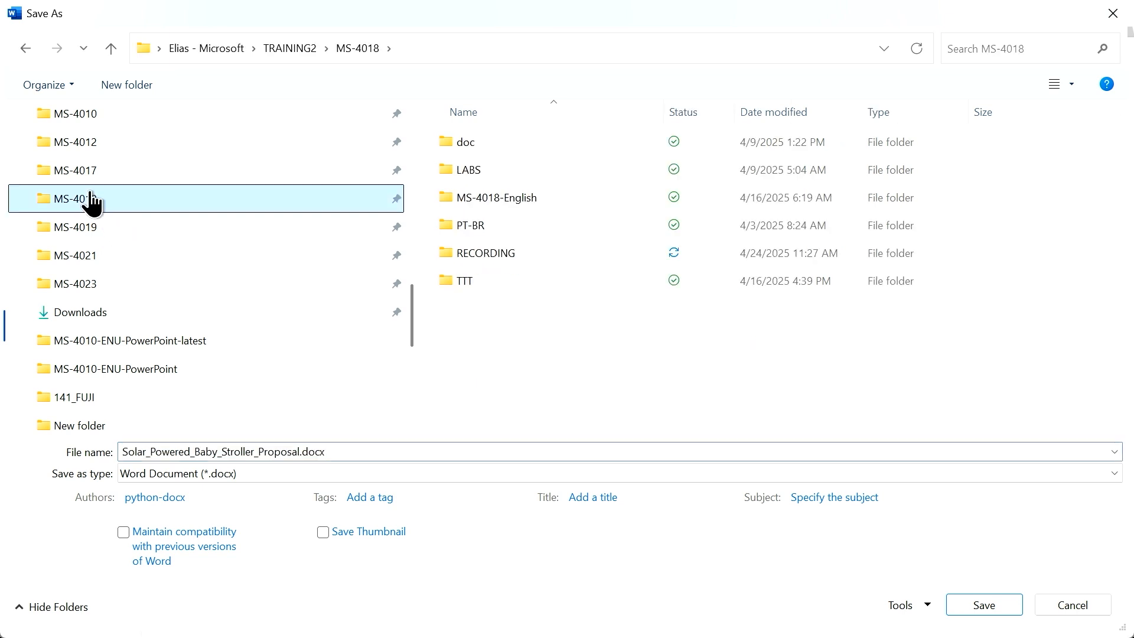
double_click(471, 144)
left_click(203, 453)
double_click(224, 452)
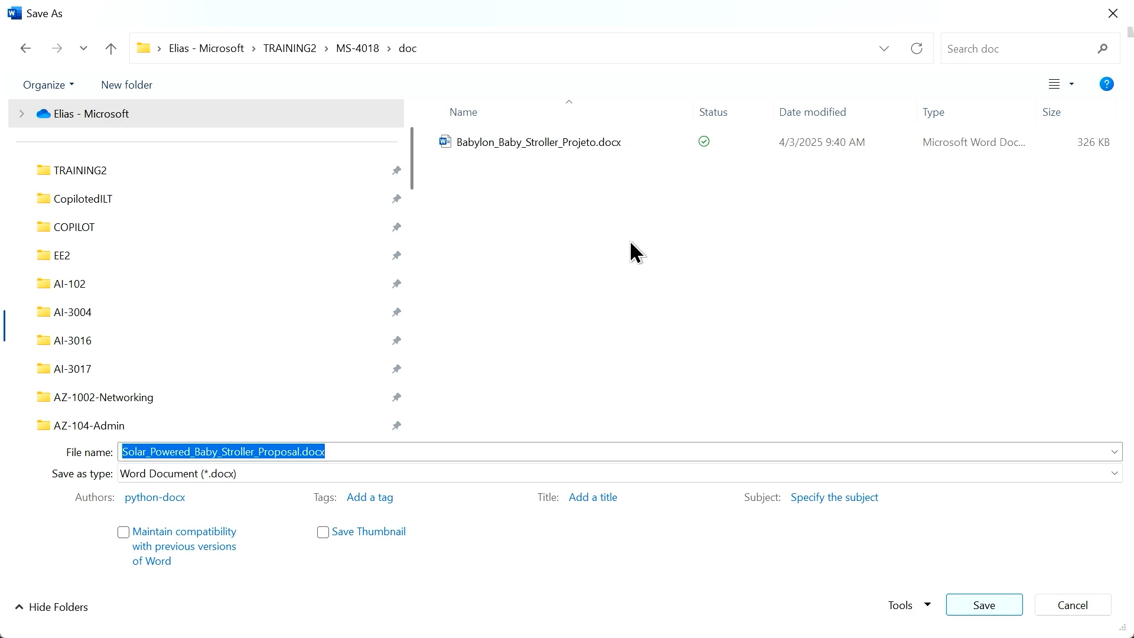
key("Return")
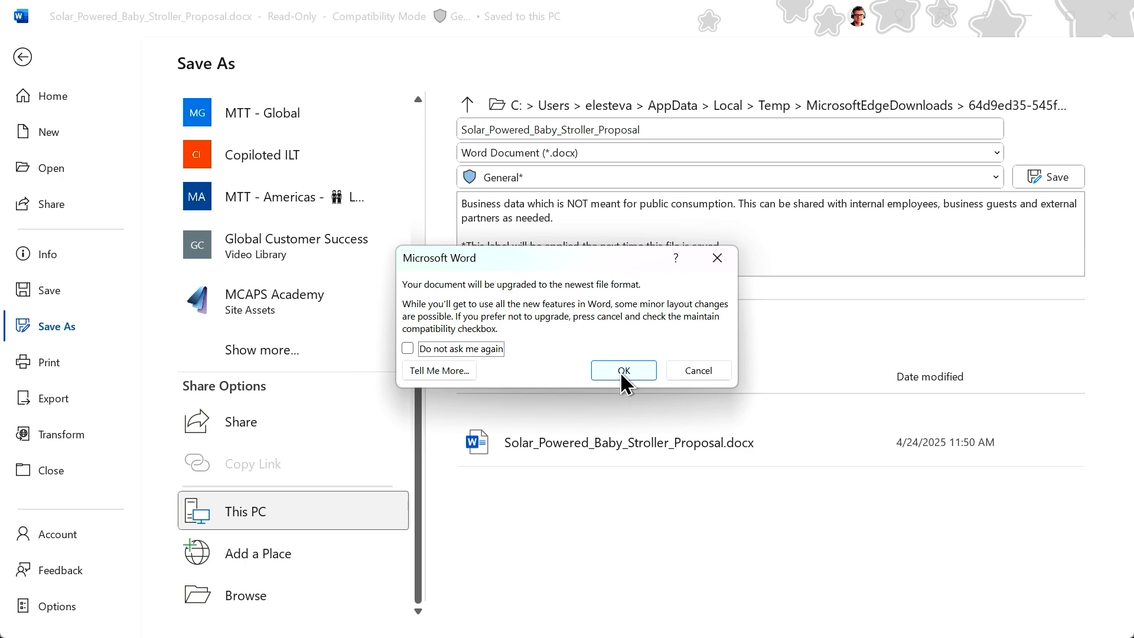
left_click(621, 372)
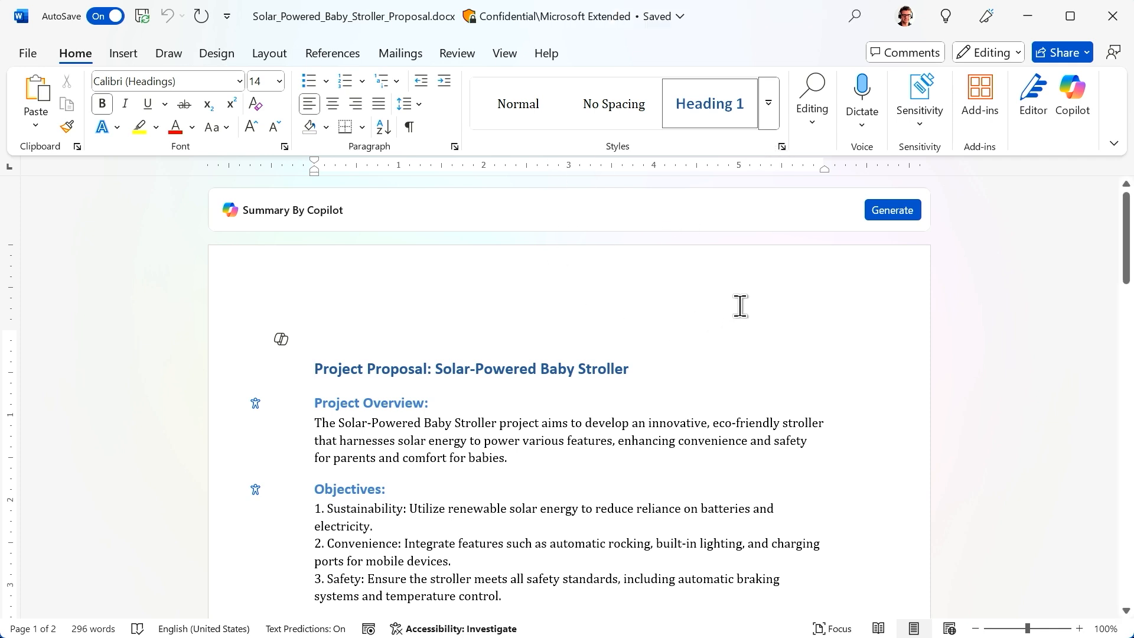
- Copy a sharing link to the proposal document and dismiss the link confirmation
left_click(1085, 59)
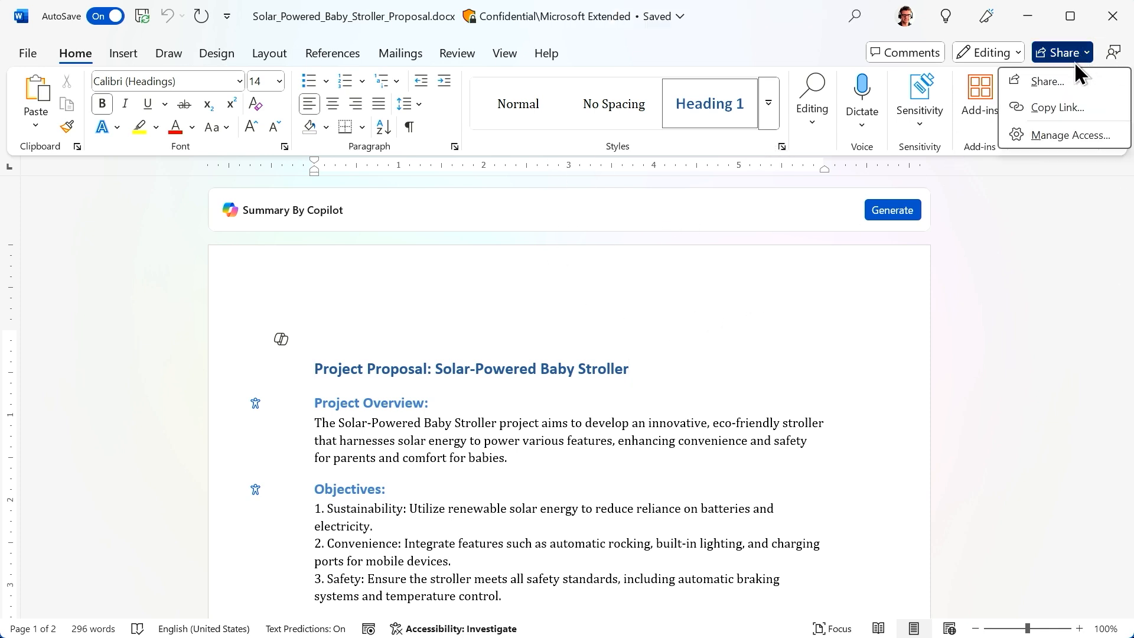
left_click(1055, 114)
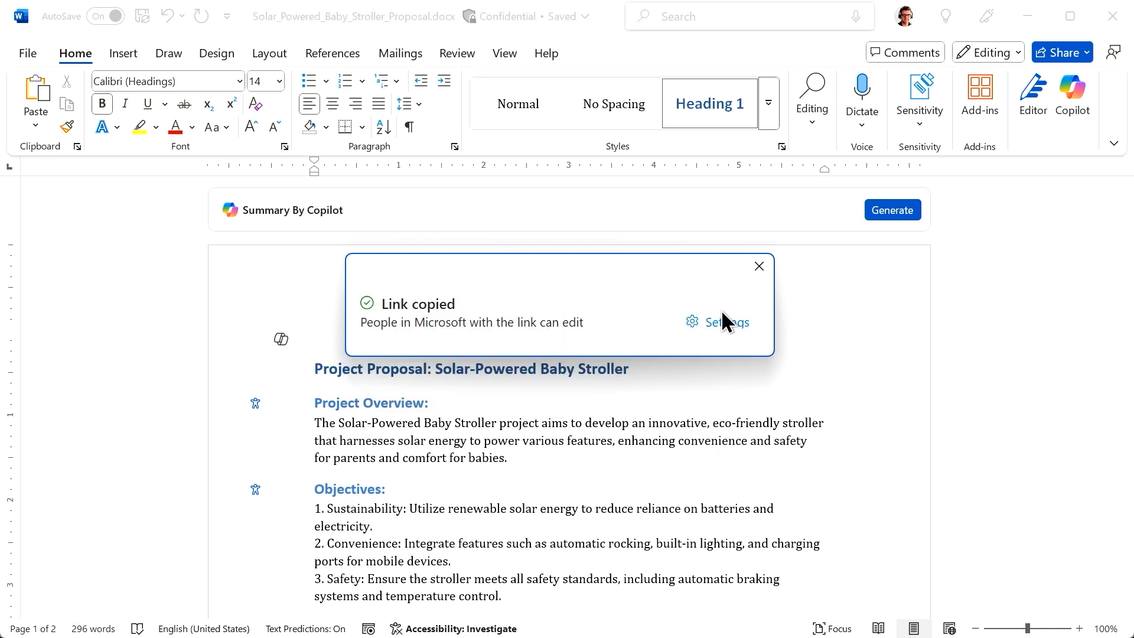
left_click(759, 266)
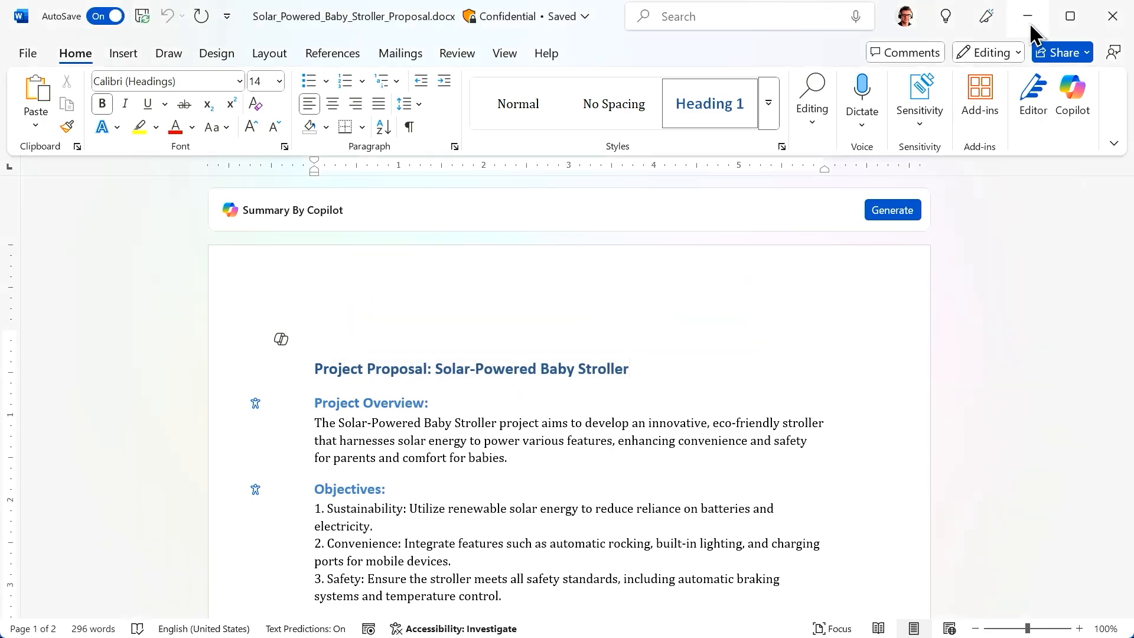
- Switch to Presentation1 in PowerPoint and create a new presentation from the Microsoft brand template
left_click(1033, 19)
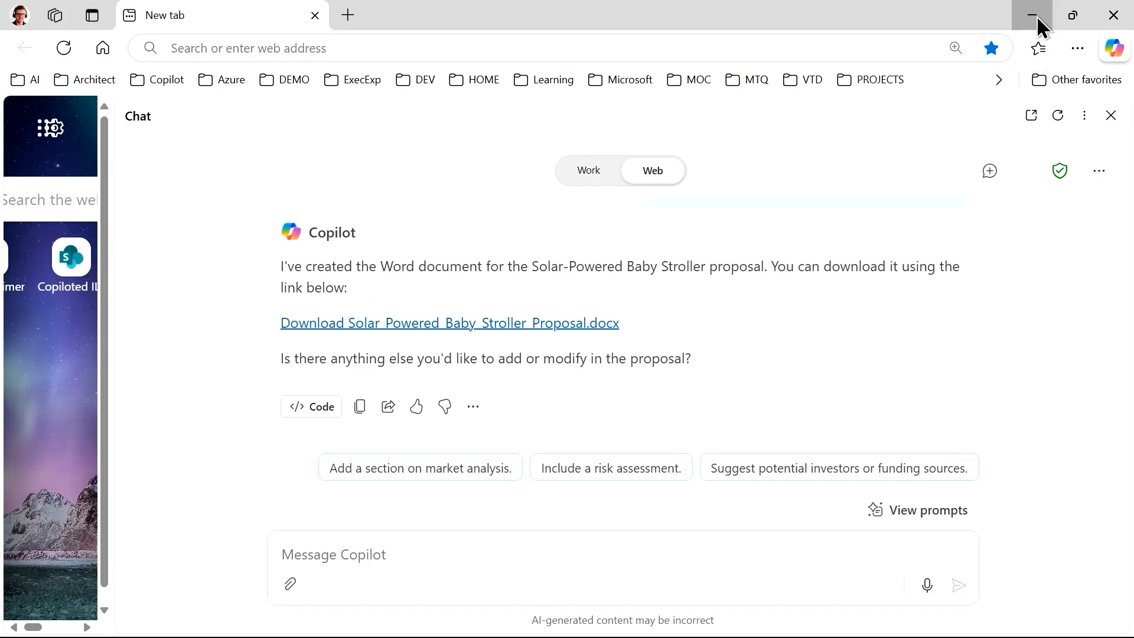
left_click(1033, 17)
mouse_move(341, 617)
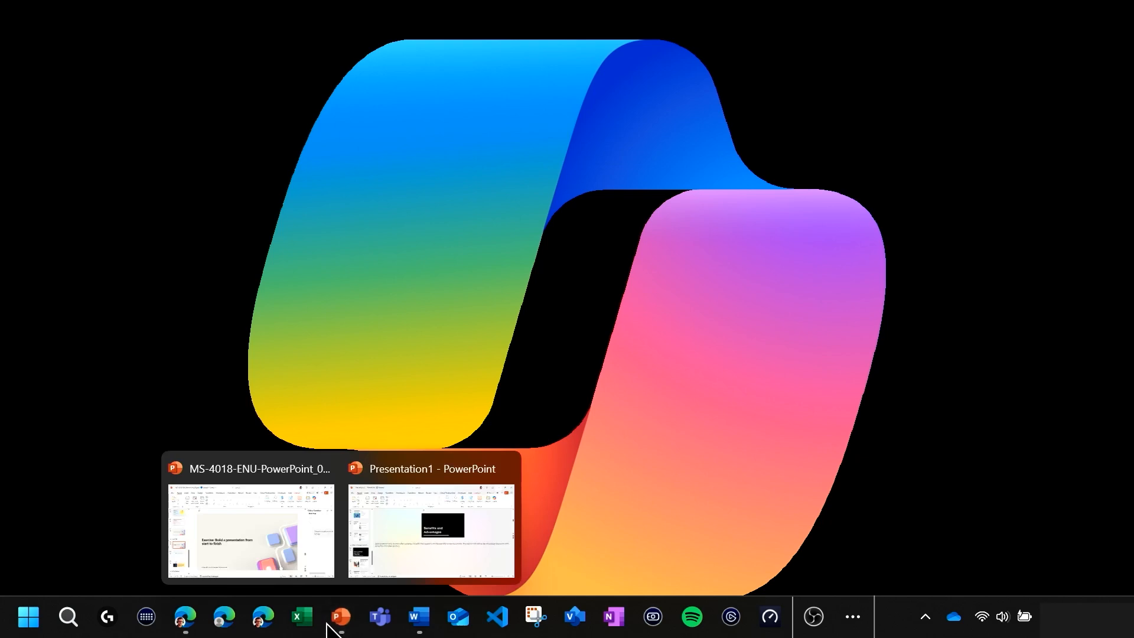
left_click(424, 535)
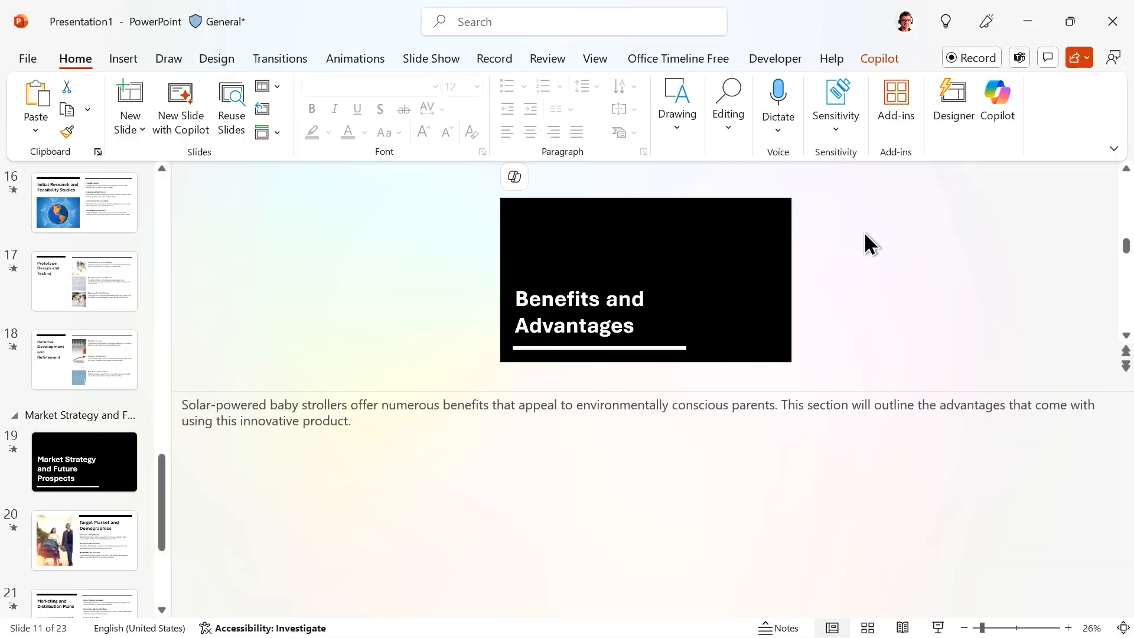
left_click(27, 58)
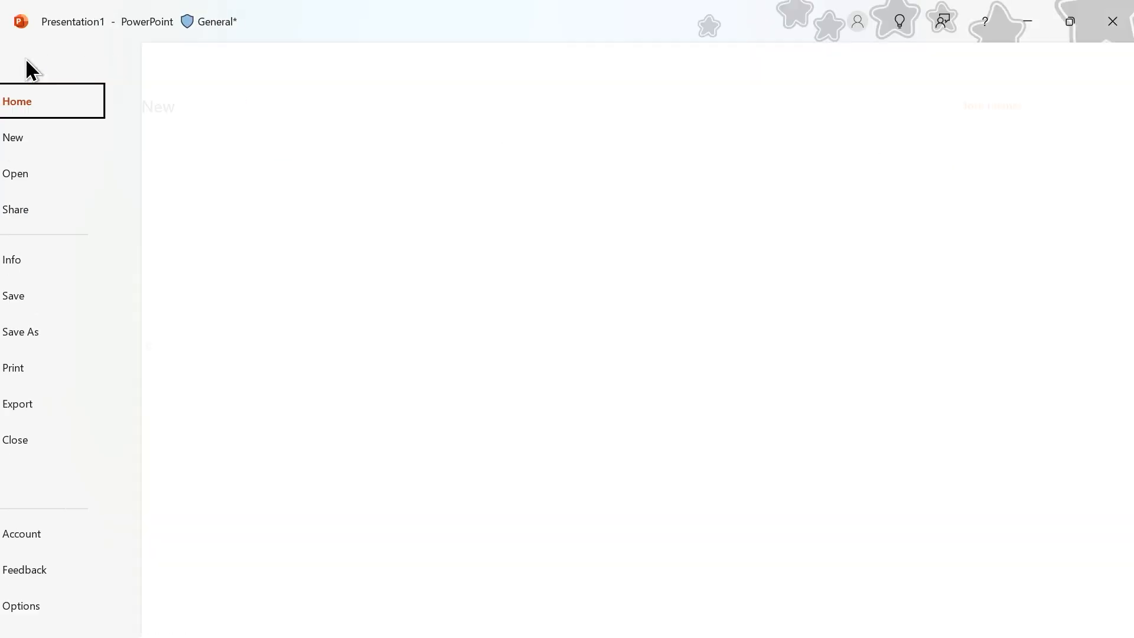
left_click(62, 141)
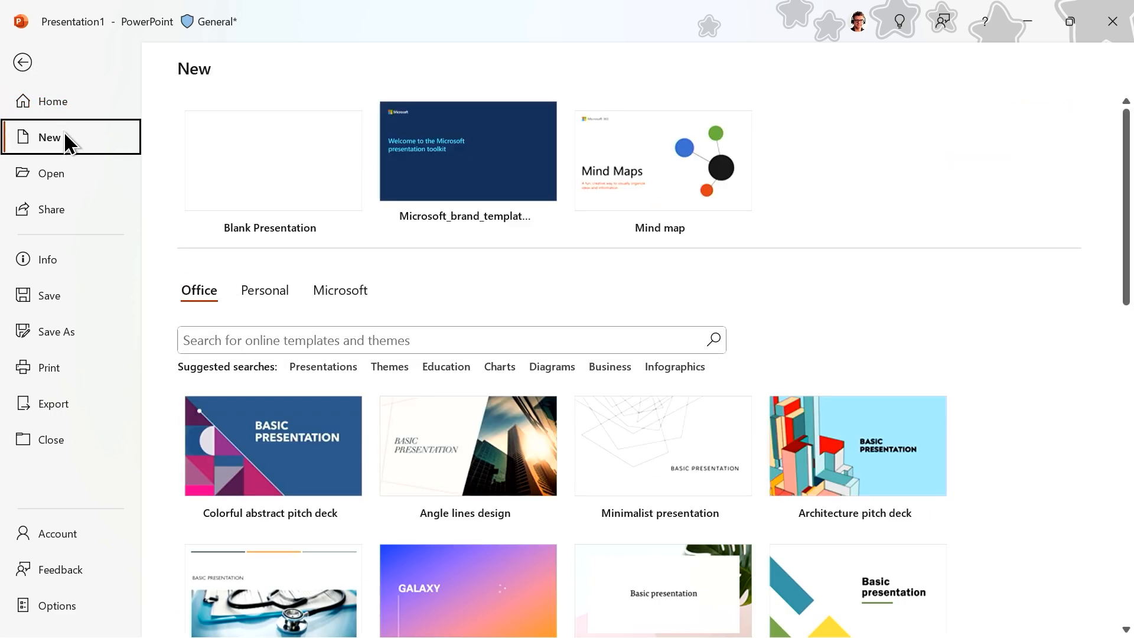
left_click(493, 160)
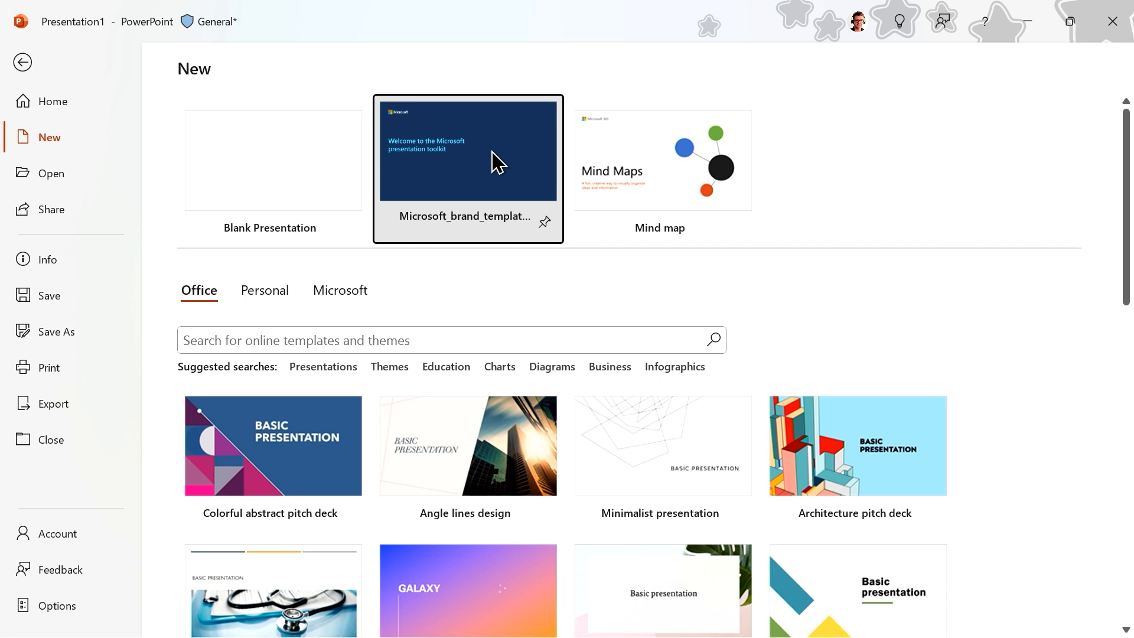
double_click(496, 160)
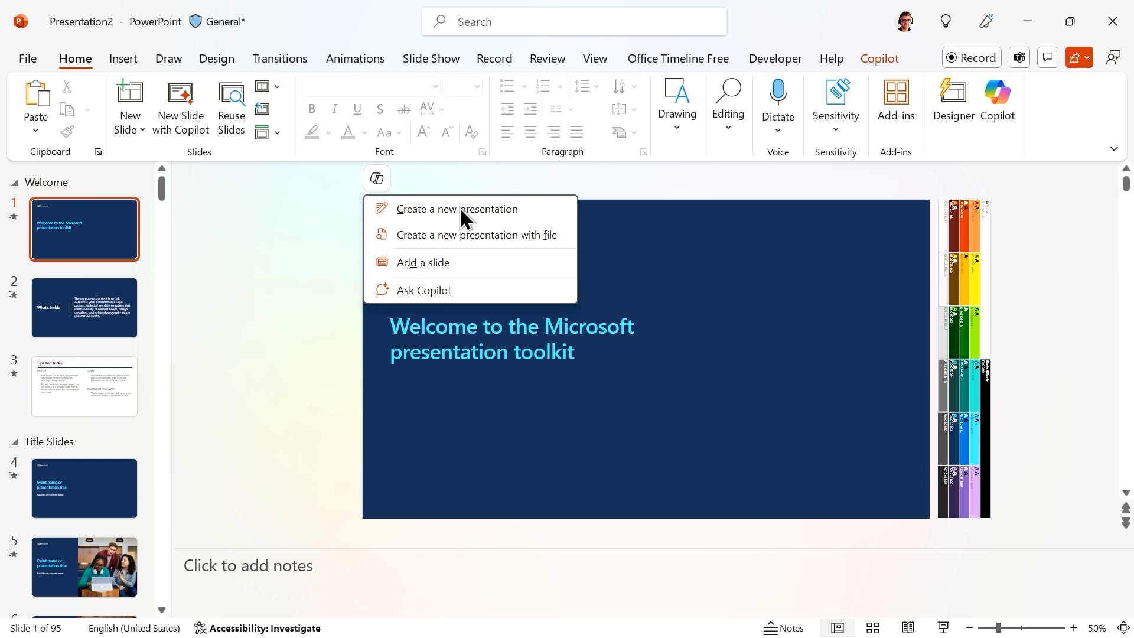
- Start a new Copilot presentation from a file and reference Solar_Powered_Baby_Stroller_Proposal.docx by its copied link
left_click(477, 235)
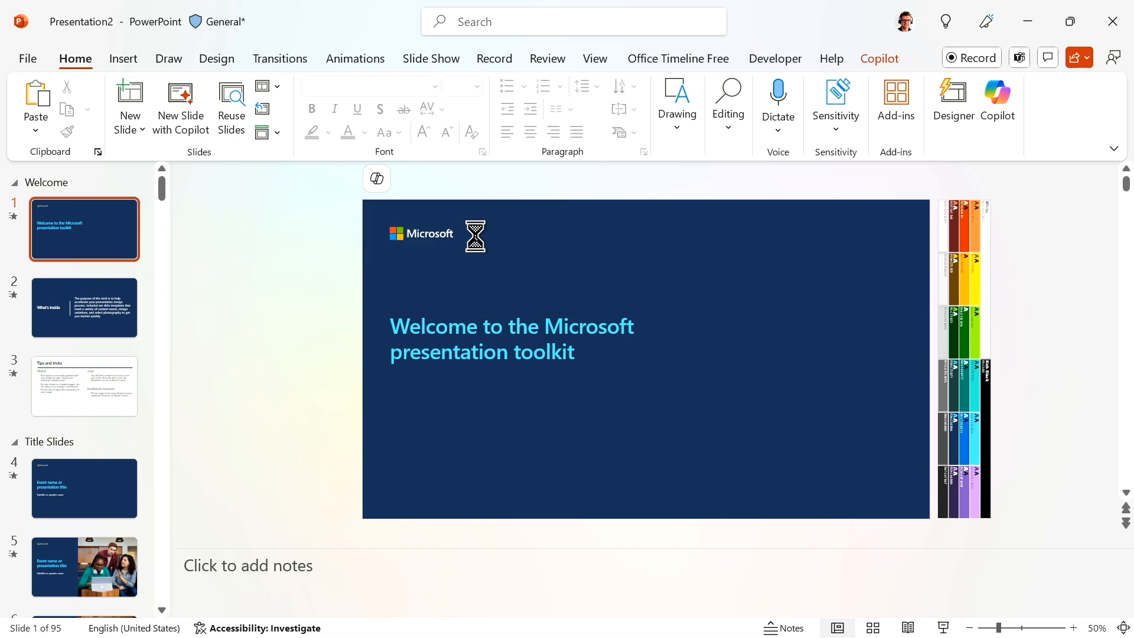
type("/")
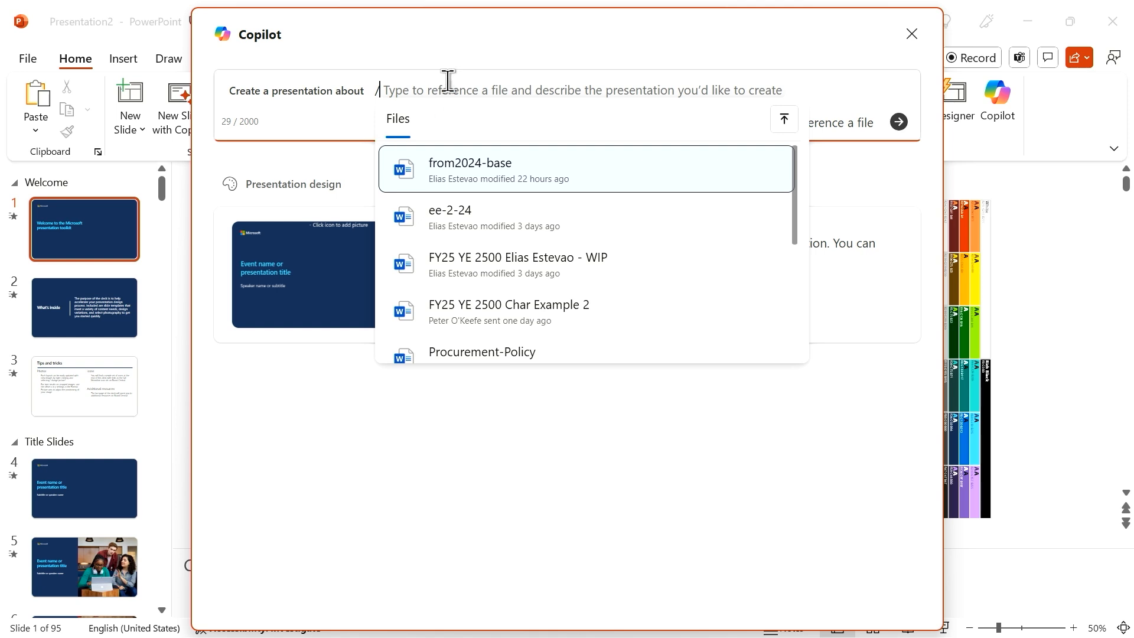
key("ctrl+v")
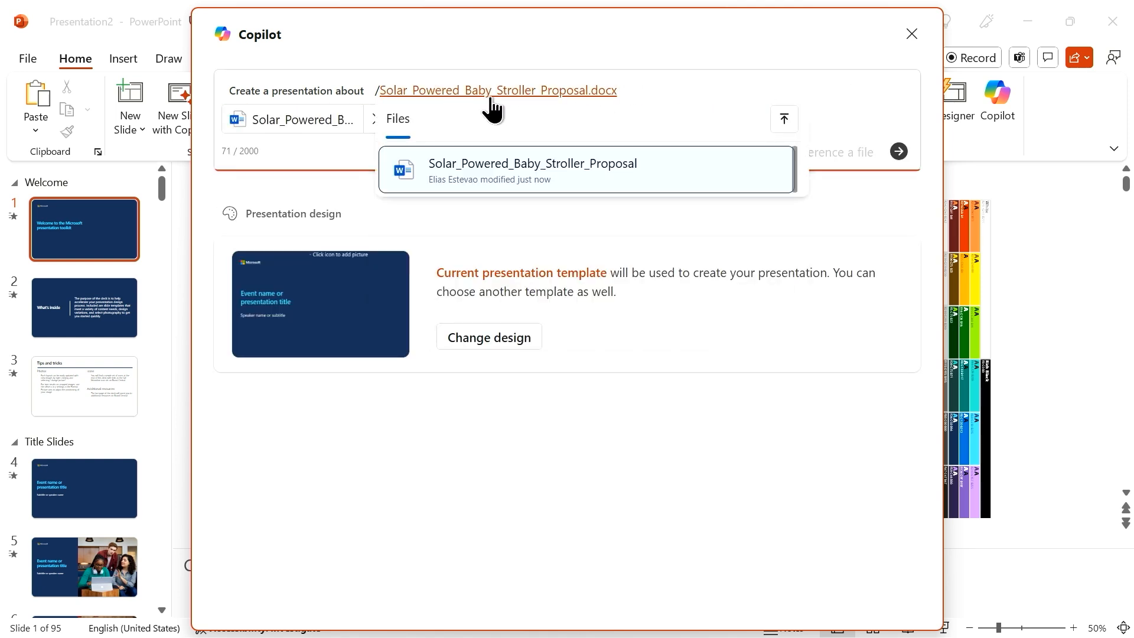
- Have Copilot draft the presentation outline from the referenced Solar_Powered_Baby_Stroller_Proposal.docx
left_click(679, 88)
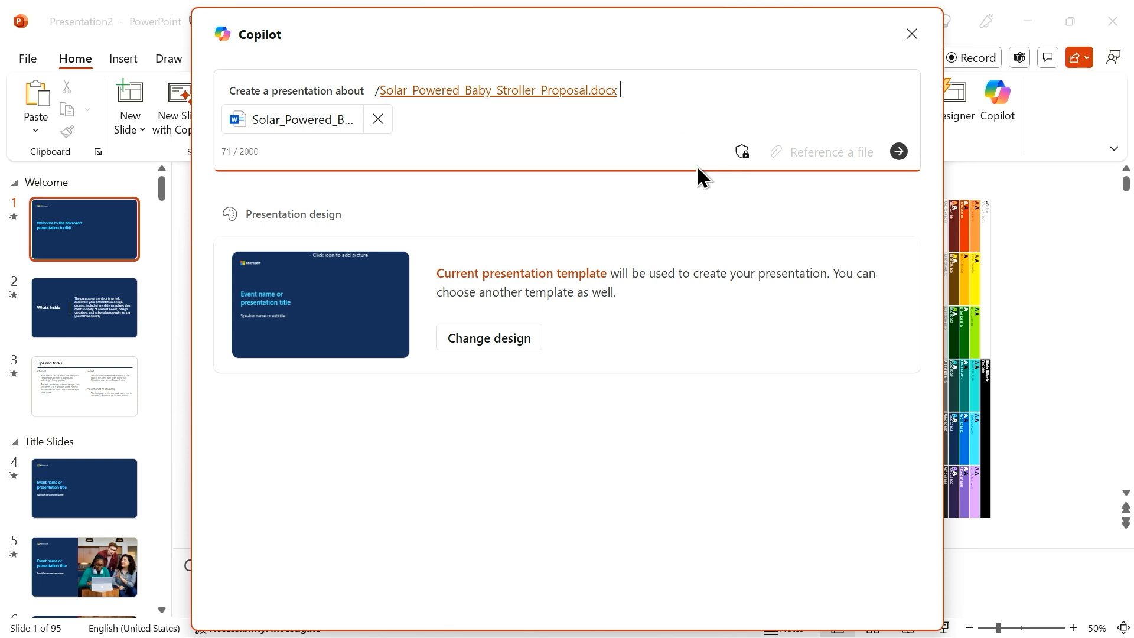
left_click(899, 152)
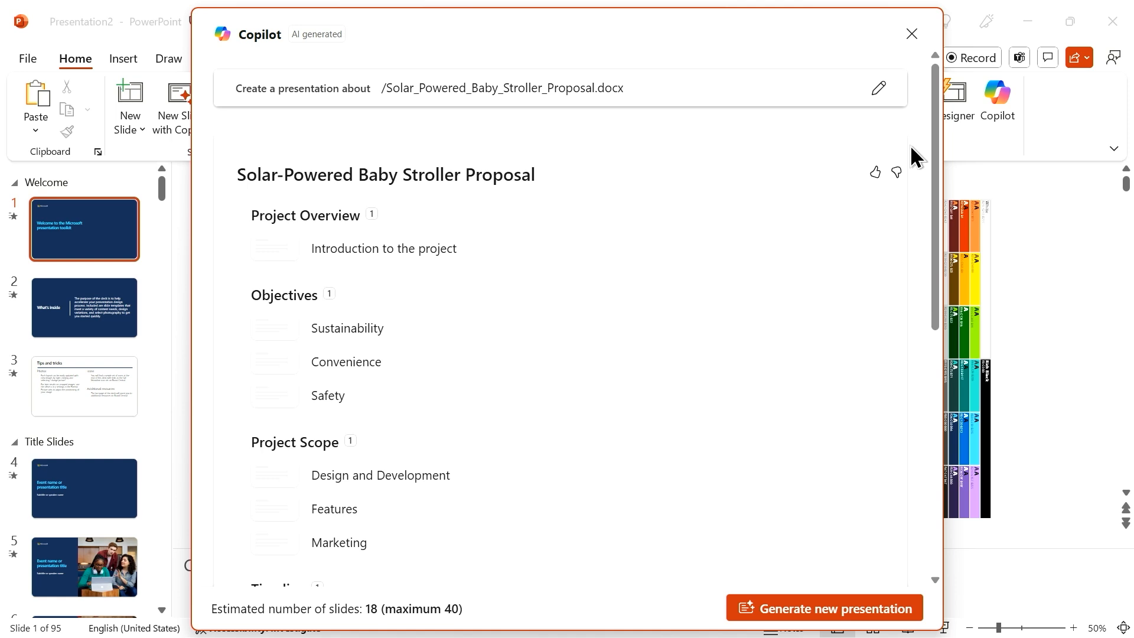
- Review the drafted outline's topics from Project Overview through Expected Outcomes and generate the new presentation from it
mouse_move(593, 285)
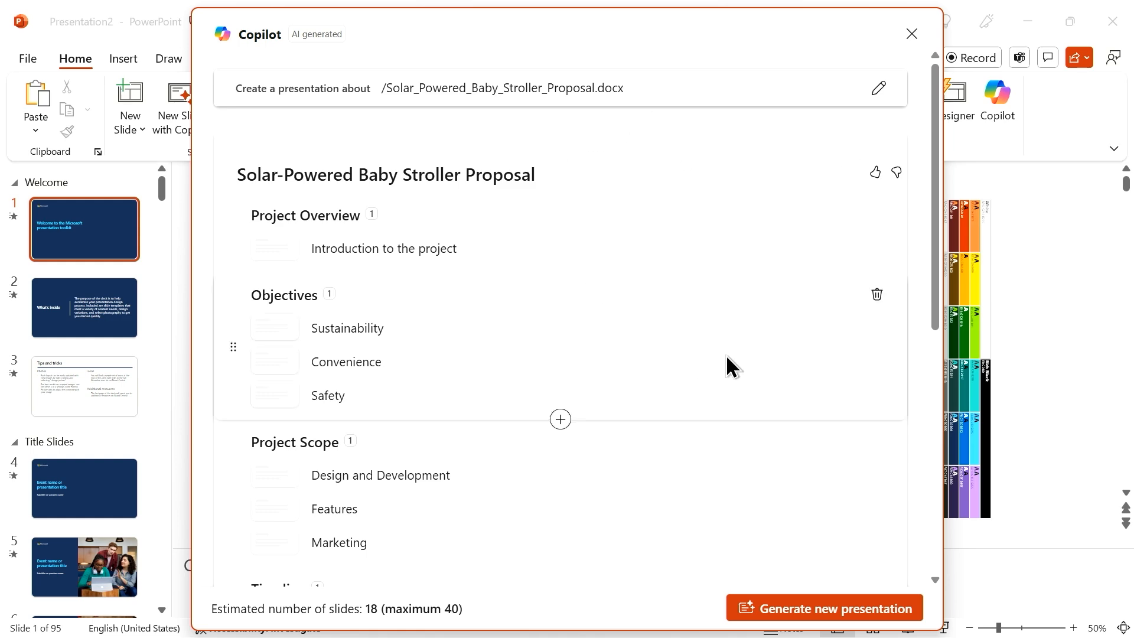
scroll(733, 358, "down", 8)
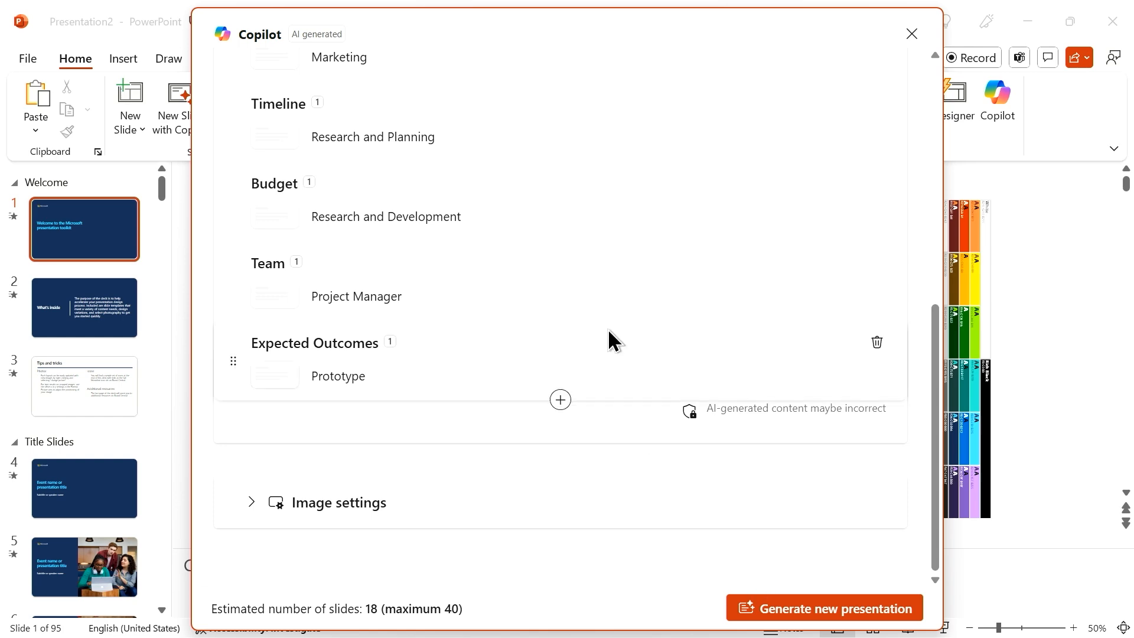
scroll(563, 269, "up", 1)
scroll(437, 257, "up", 5)
scroll(438, 257, "down", 5)
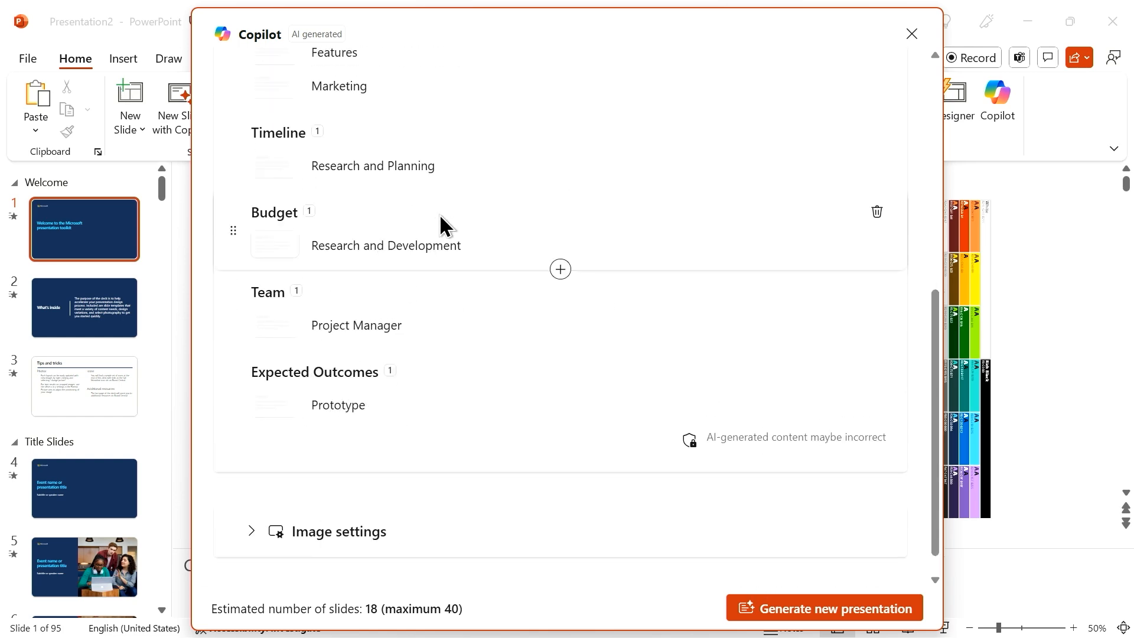
scroll(441, 225, "up", 8)
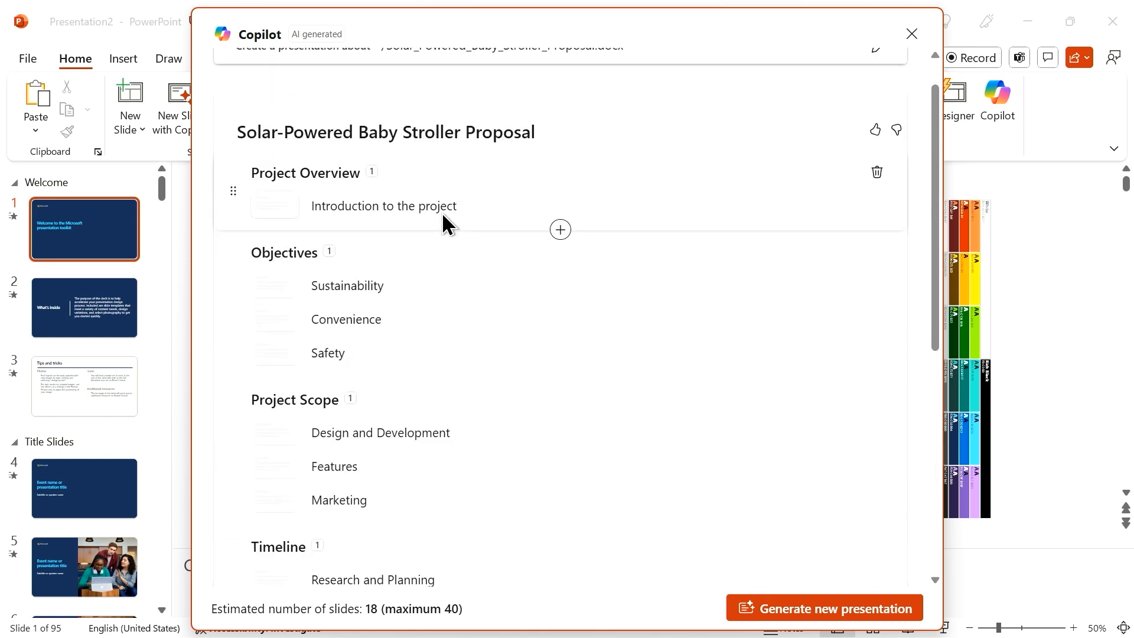
left_click(813, 613)
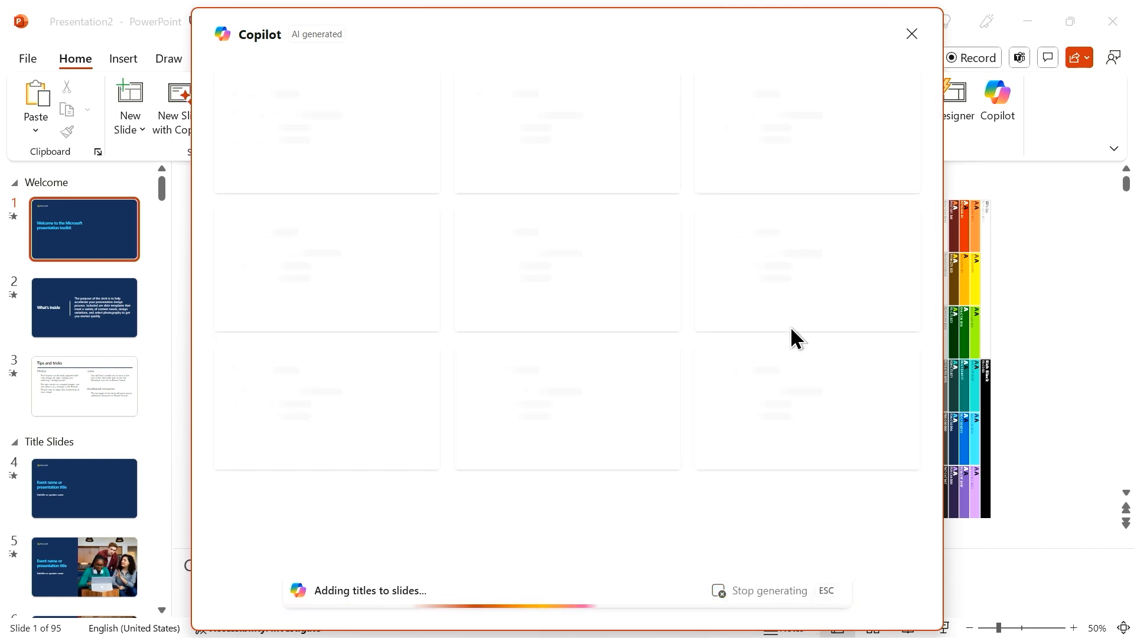